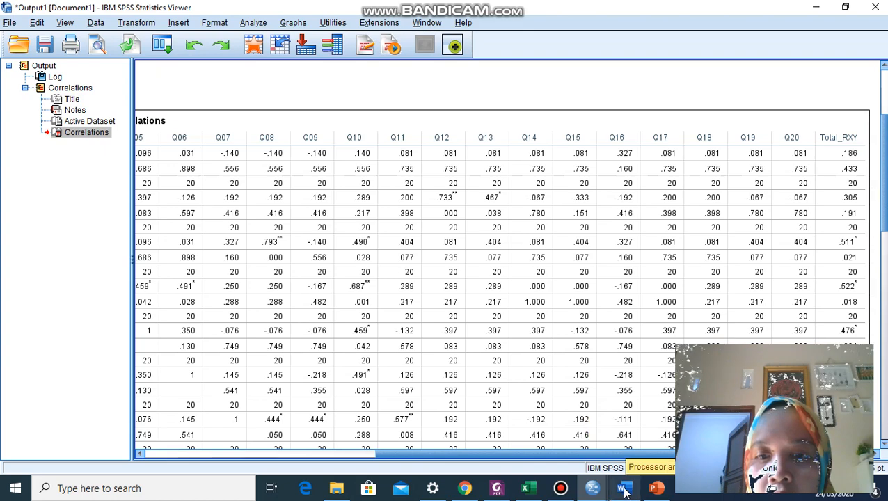
{"action": "left_click", "coordinate": [624, 488]}
{"action": "scroll", "coordinate": [587, 371], "scroll_direction": "up", "scroll_amount": 5}
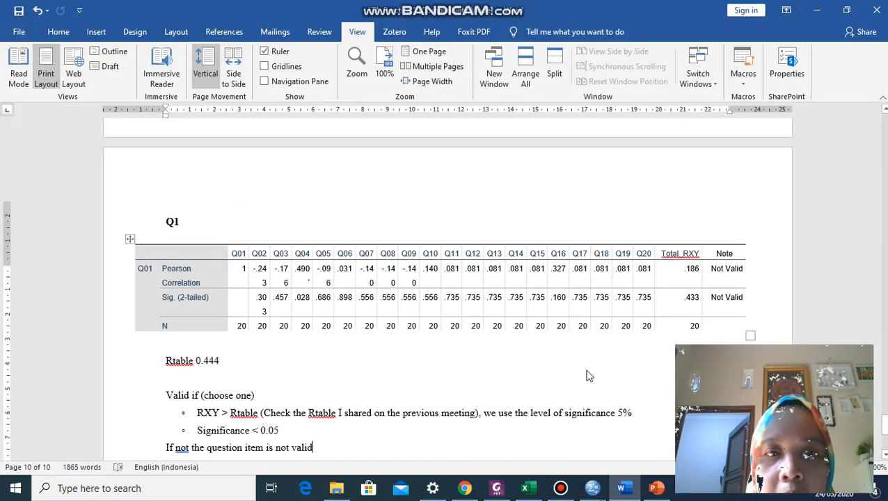
{"action": "left_click", "coordinate": [592, 488]}
{"action": "left_click", "coordinate": [561, 427]}
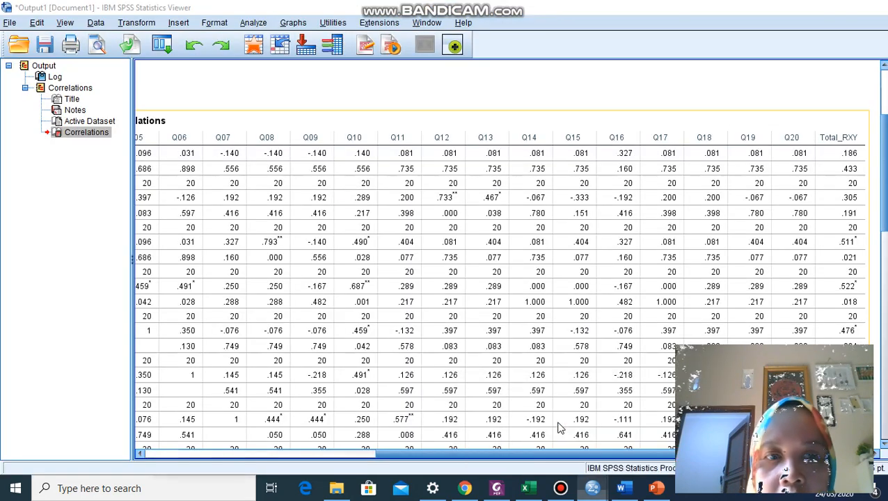
Export all the SPSS output as a Word/RTF document named LTA_Practice_Week7.doc in the Documents folder.
{"action": "left_click", "coordinate": [11, 23]}
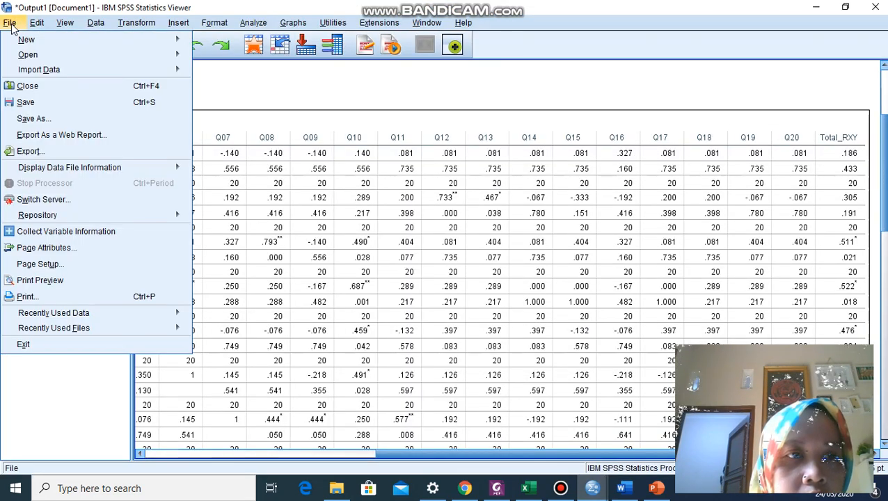
{"action": "left_click", "coordinate": [52, 152]}
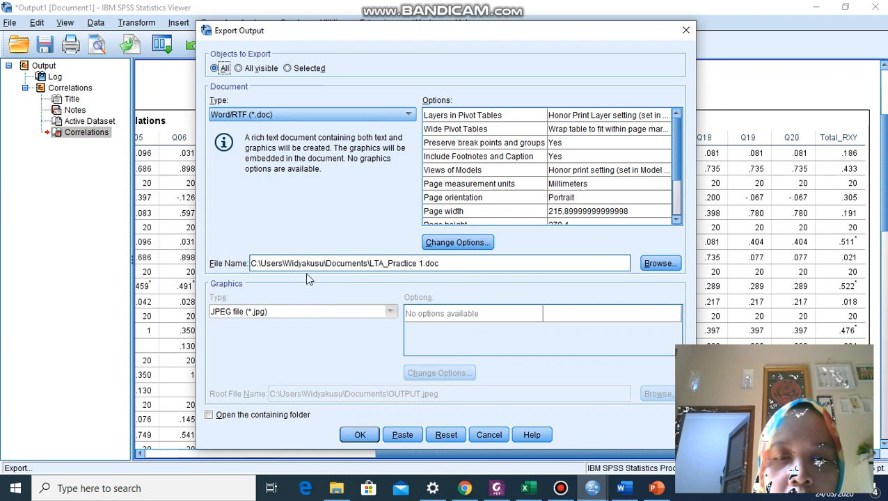
{"action": "triple_click", "coordinate": [421, 263]}
{"action": "left_click", "coordinate": [423, 263]}
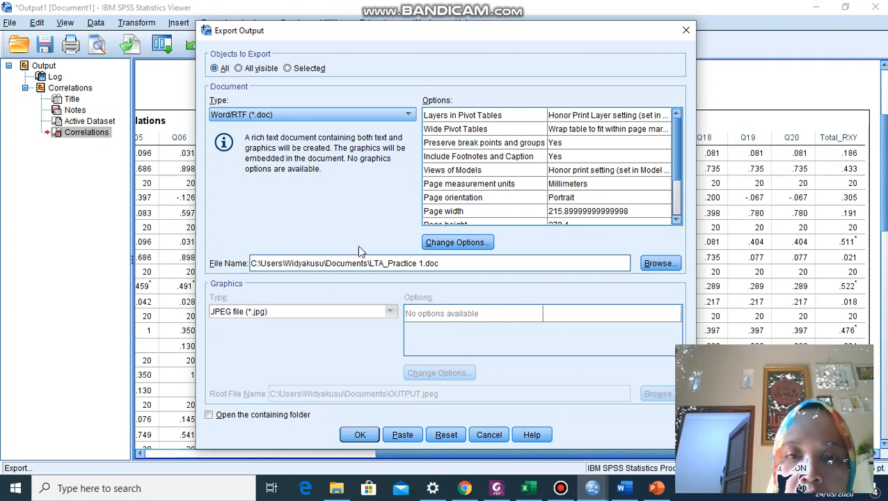
{"action": "key", "text": "BackSpace"}
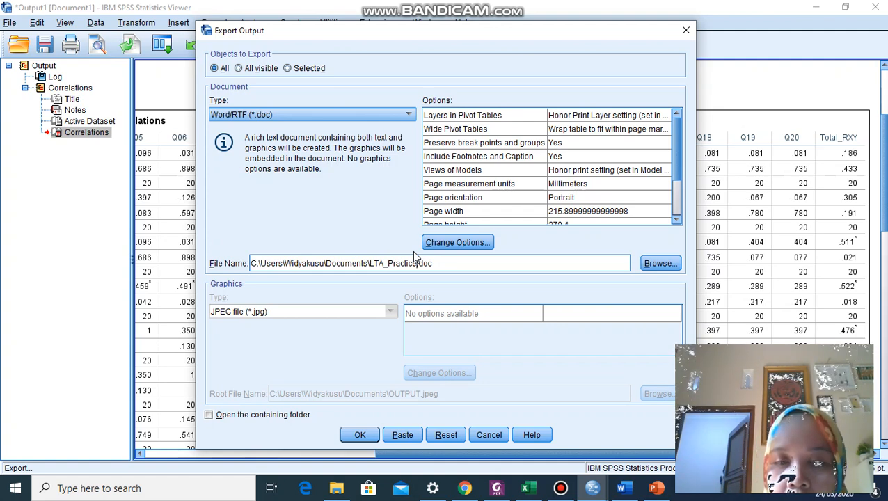
{"action": "type", "text": "Week"}
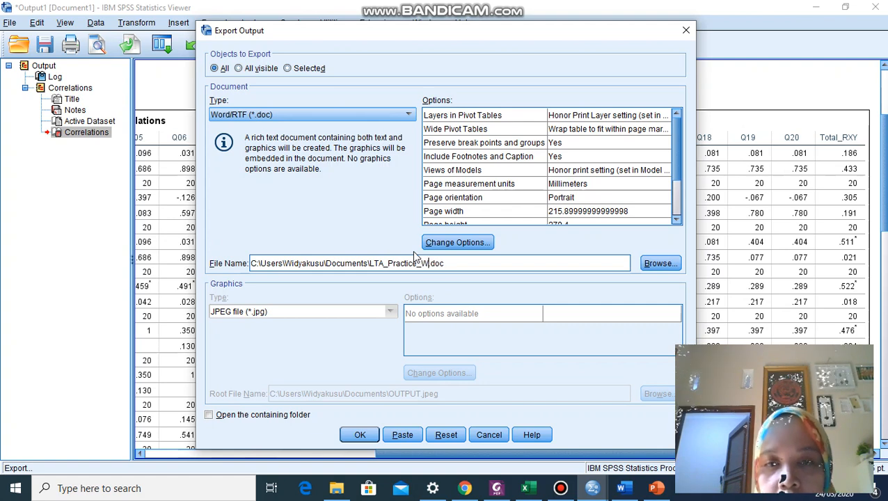
{"action": "type", "text": "7"}
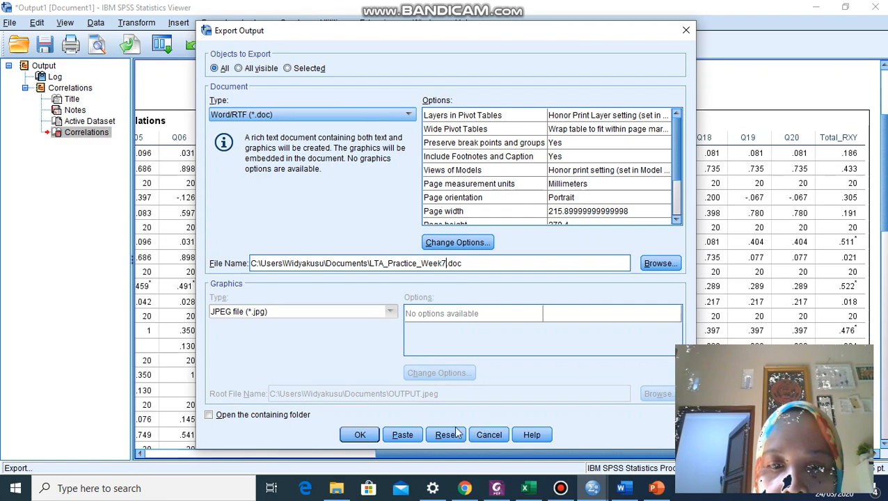
{"action": "left_click", "coordinate": [369, 439]}
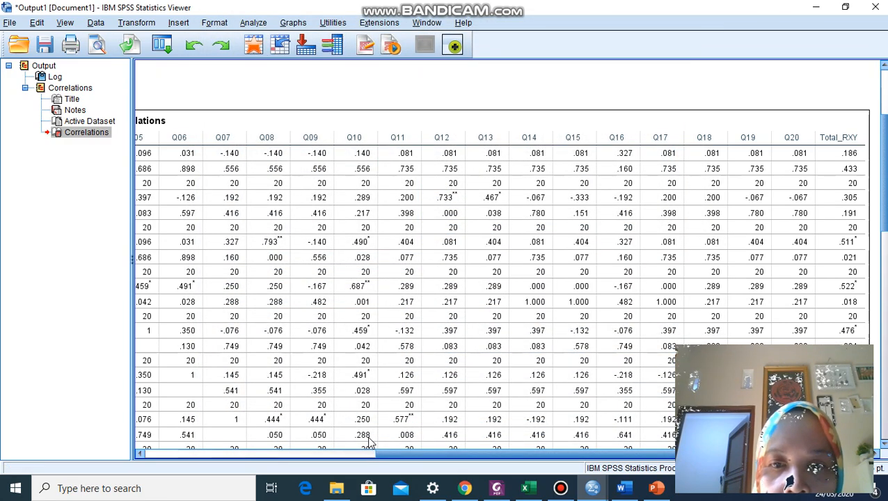
Switch to File Explorer and open the exported LTA_Practice_Week7 file from the Documents folder in Word.
{"action": "left_click", "coordinate": [338, 489]}
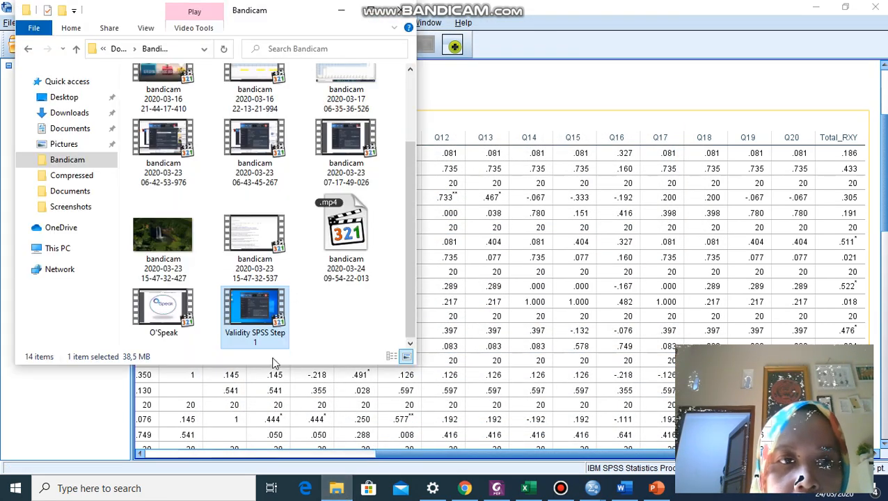
{"action": "left_click", "coordinate": [86, 191]}
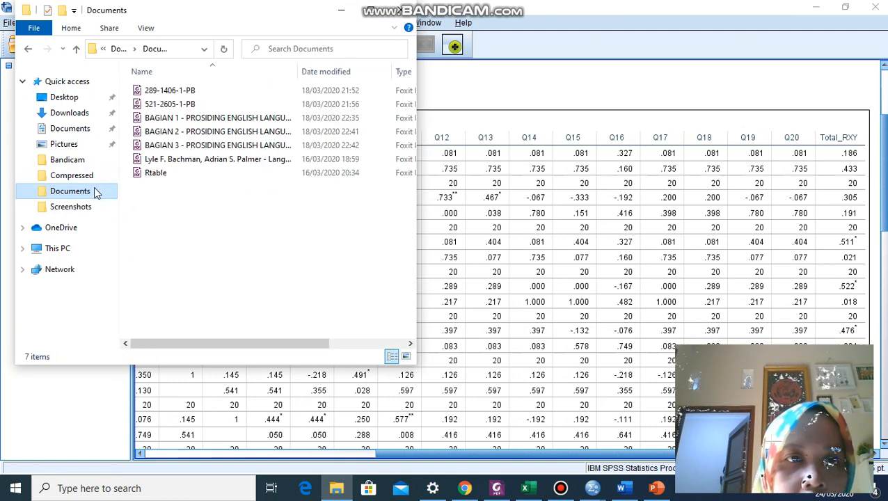
{"action": "left_click", "coordinate": [74, 128]}
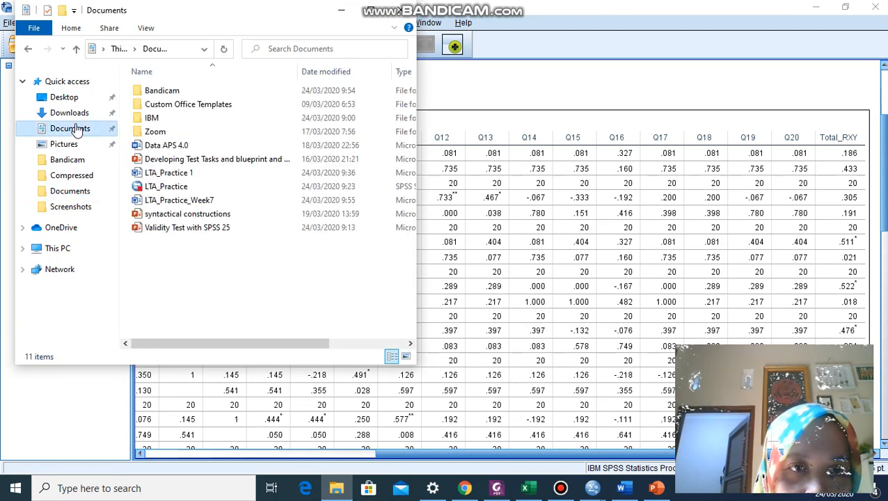
{"action": "double_click", "coordinate": [180, 200]}
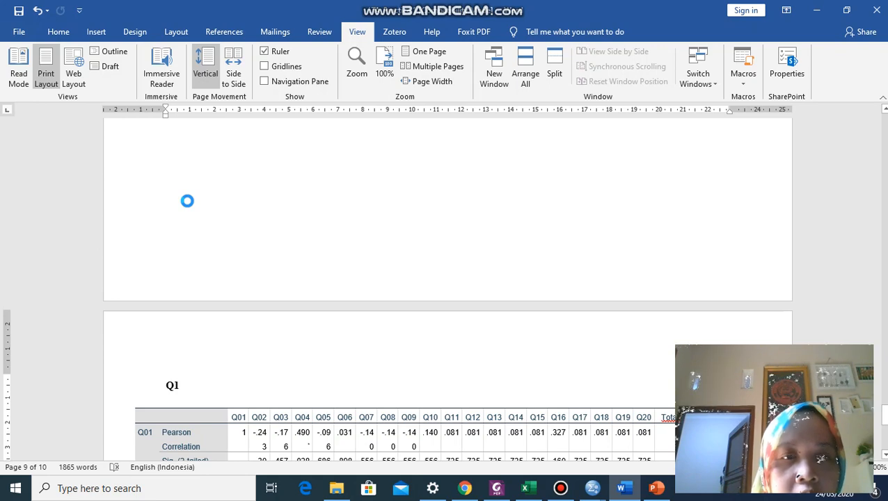
Examine how the exported Correlations table is split across the pages, from Q01–Q16 through Q17–Q20 and Total_RXY to the footnotes.
{"action": "scroll", "coordinate": [395, 303], "scroll_direction": "down", "scroll_amount": 15}
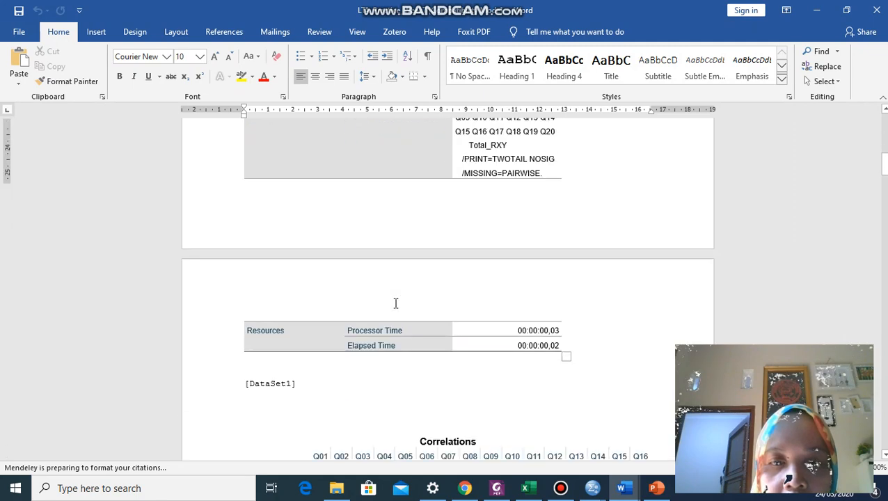
{"action": "scroll", "coordinate": [395, 303], "scroll_direction": "down", "scroll_amount": 6}
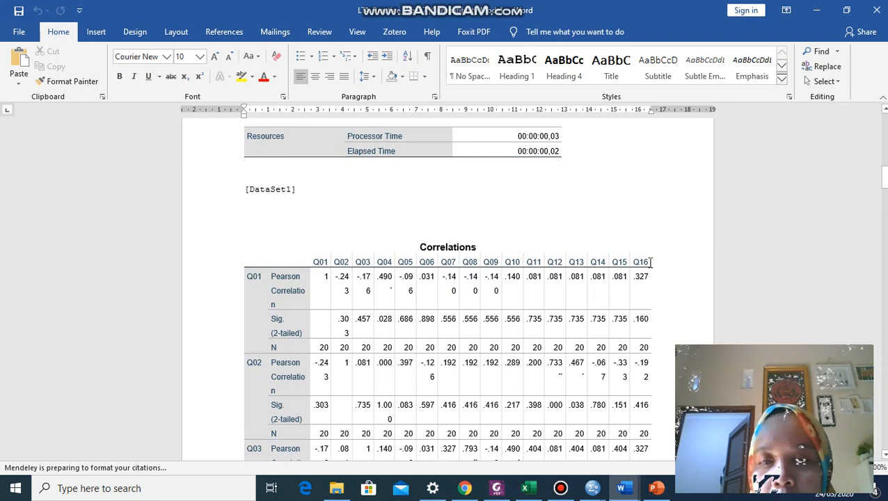
{"action": "left_click", "coordinate": [650, 262]}
{"action": "scroll", "coordinate": [650, 263], "scroll_direction": "down", "scroll_amount": 2}
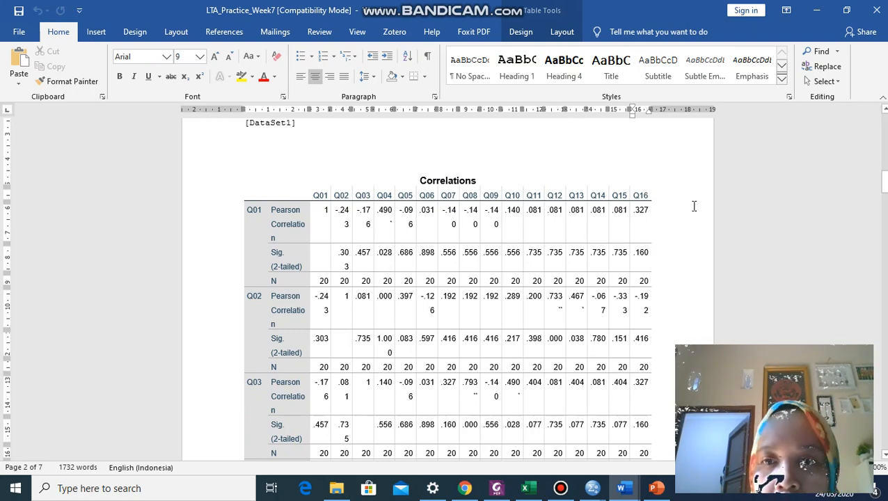
{"action": "scroll", "coordinate": [575, 298], "scroll_direction": "down", "scroll_amount": 6}
{"action": "scroll", "coordinate": [575, 298], "scroll_direction": "down", "scroll_amount": 20}
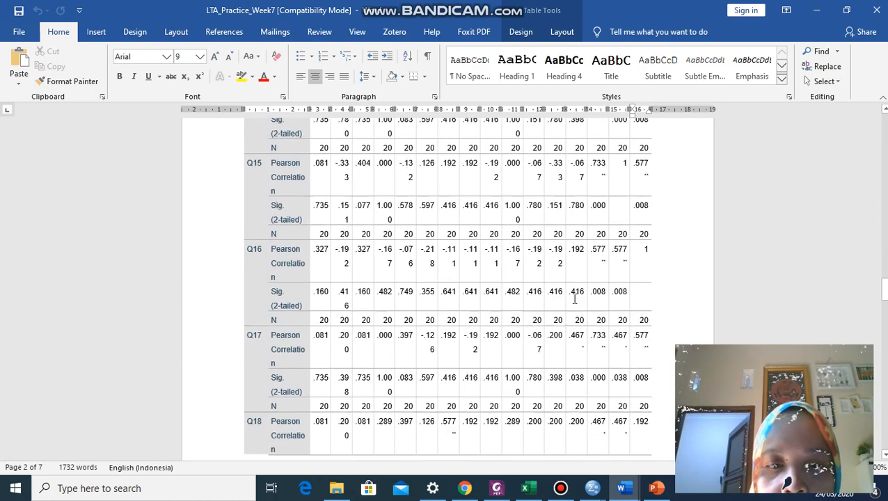
{"action": "scroll", "coordinate": [575, 298], "scroll_direction": "down", "scroll_amount": 7}
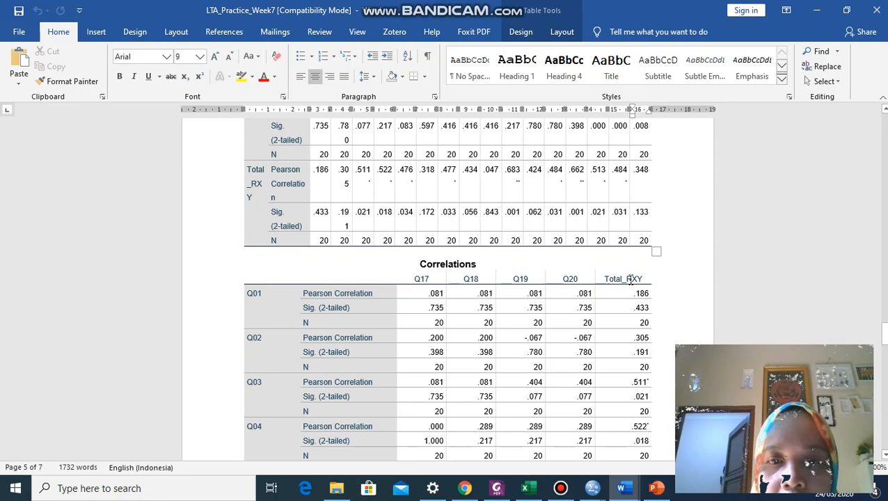
{"action": "scroll", "coordinate": [630, 279], "scroll_direction": "down", "scroll_amount": 4}
{"action": "scroll", "coordinate": [630, 279], "scroll_direction": "down", "scroll_amount": 15}
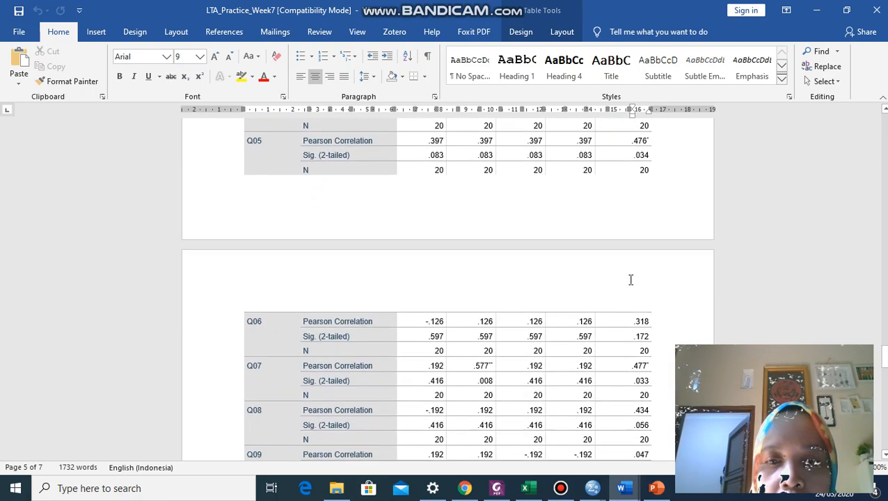
{"action": "scroll", "coordinate": [631, 280], "scroll_direction": "down", "scroll_amount": 10}
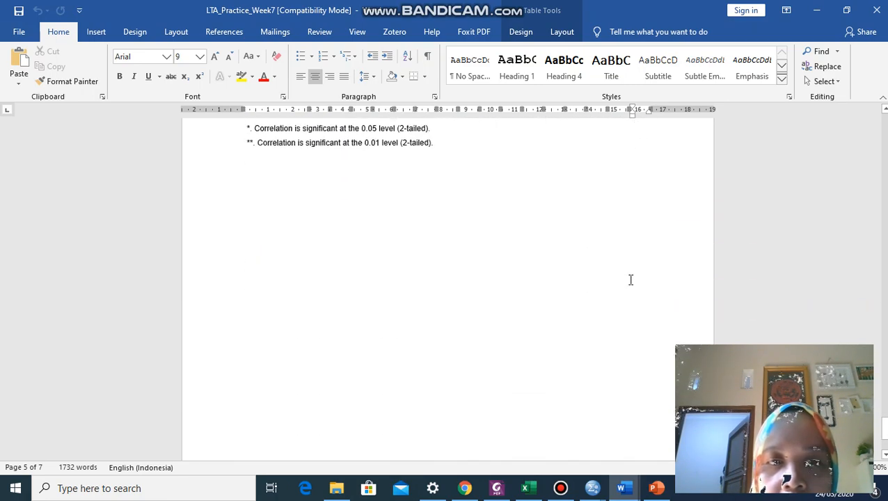
Add an empty line after the correlation footnotes at the document's end and change the page orientation to landscape.
{"action": "left_click", "coordinate": [629, 279]}
{"action": "key", "text": "Return"}
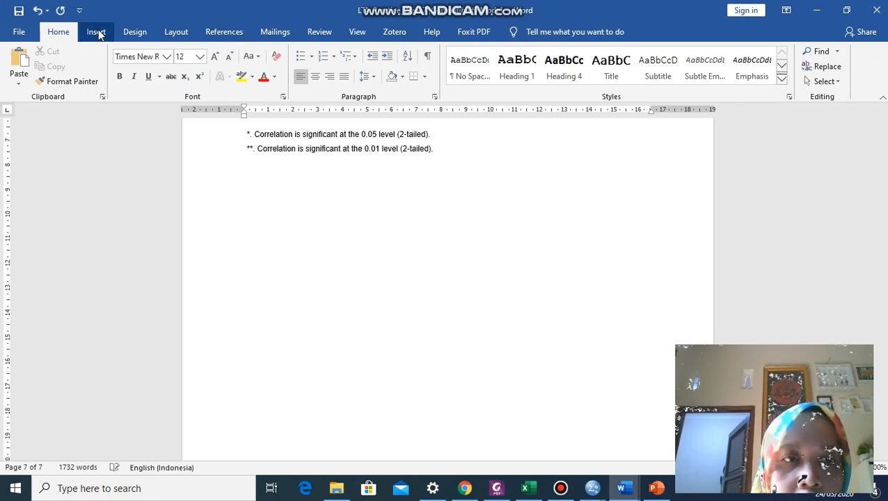
{"action": "left_click", "coordinate": [96, 31]}
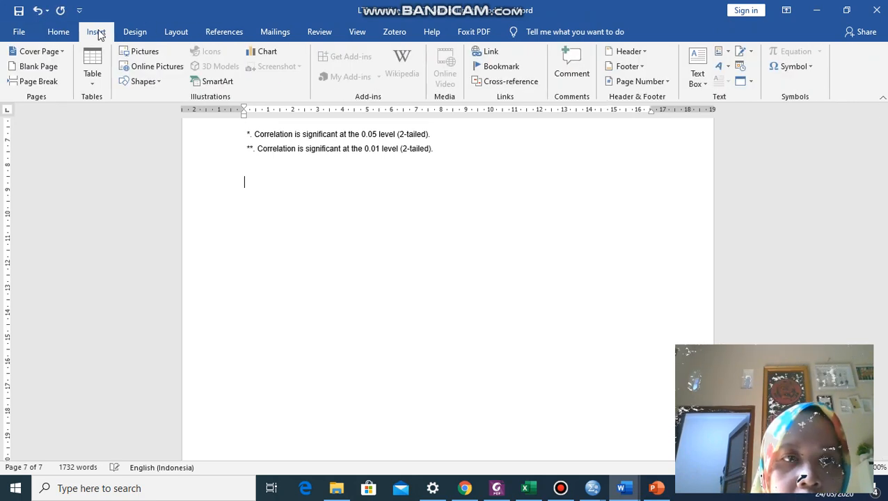
{"action": "left_click", "coordinate": [136, 37]}
{"action": "left_click", "coordinate": [60, 32]}
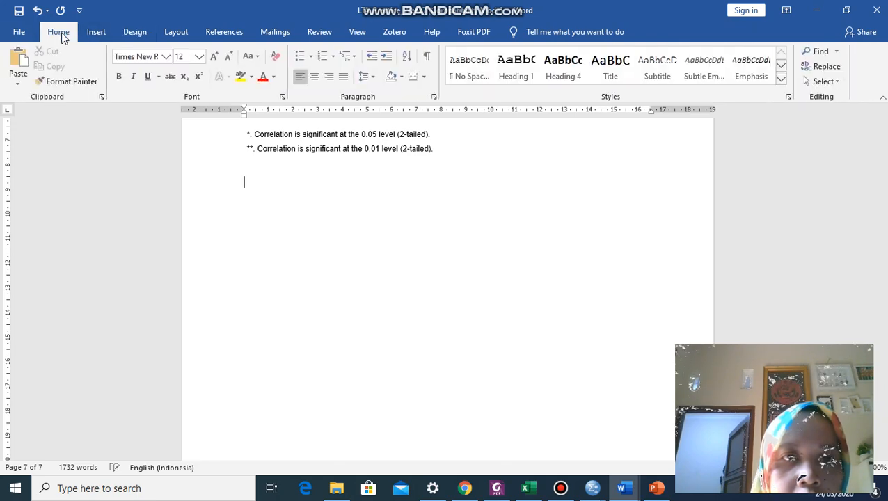
{"action": "left_click", "coordinate": [174, 34]}
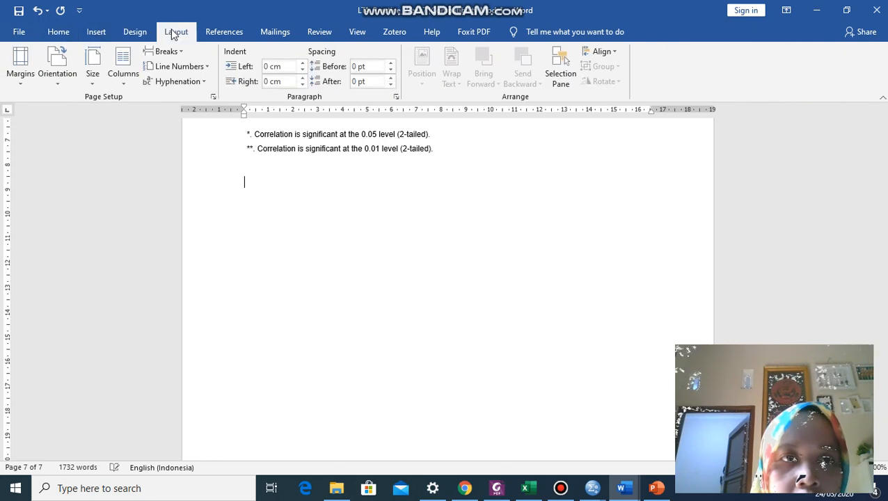
{"action": "left_click", "coordinate": [50, 61]}
{"action": "left_click", "coordinate": [84, 135]}
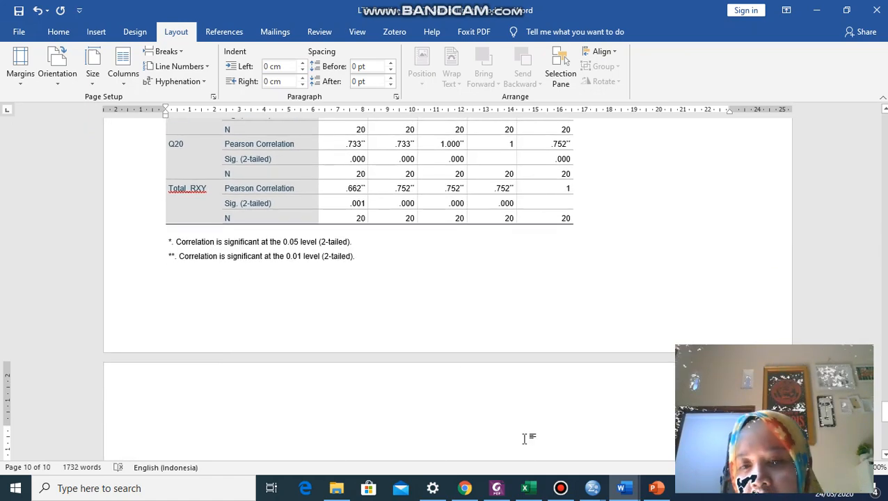
In the LTA_Practice 1 document, clear the Not Valid entries from the Q1 table's Note column and copy the whole table.
{"action": "mouse_move", "coordinate": [622, 488]}
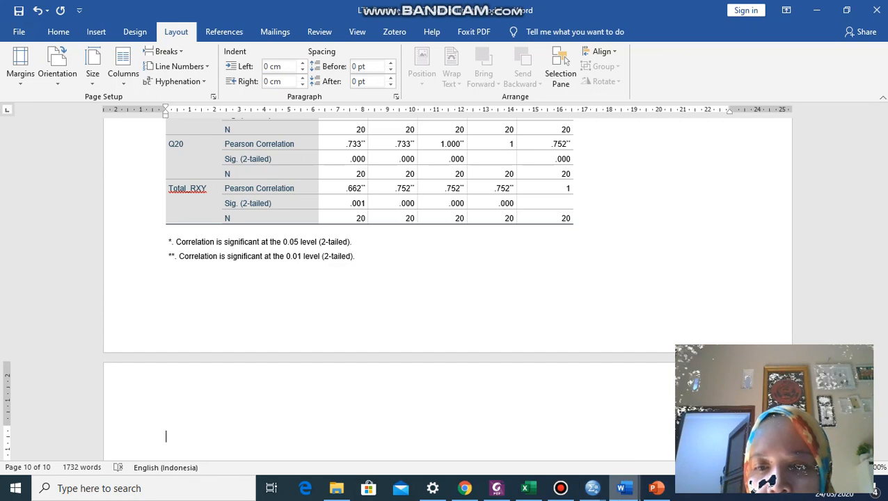
{"action": "left_click", "coordinate": [588, 459]}
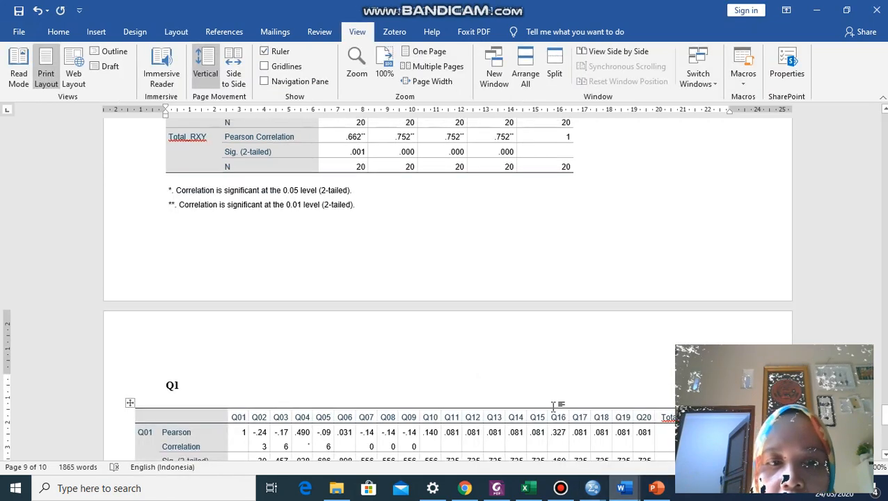
{"action": "scroll", "coordinate": [545, 391], "scroll_direction": "down", "scroll_amount": 2}
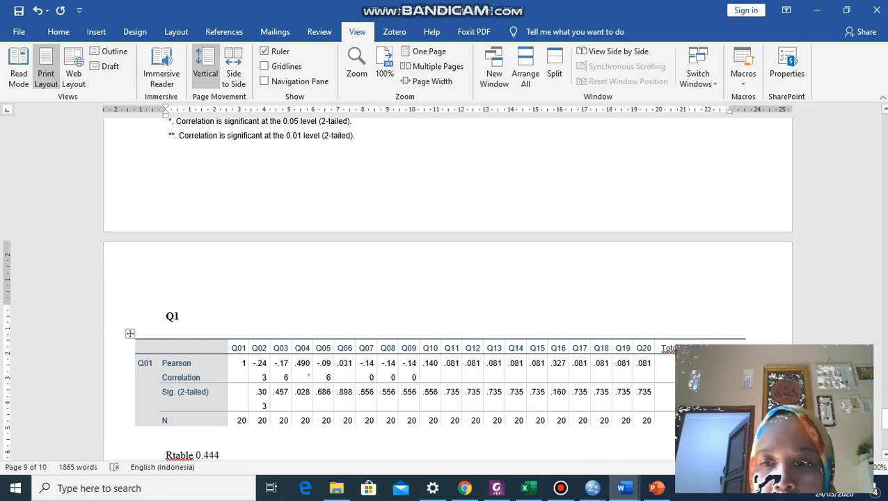
{"action": "left_click", "coordinate": [721, 373]}
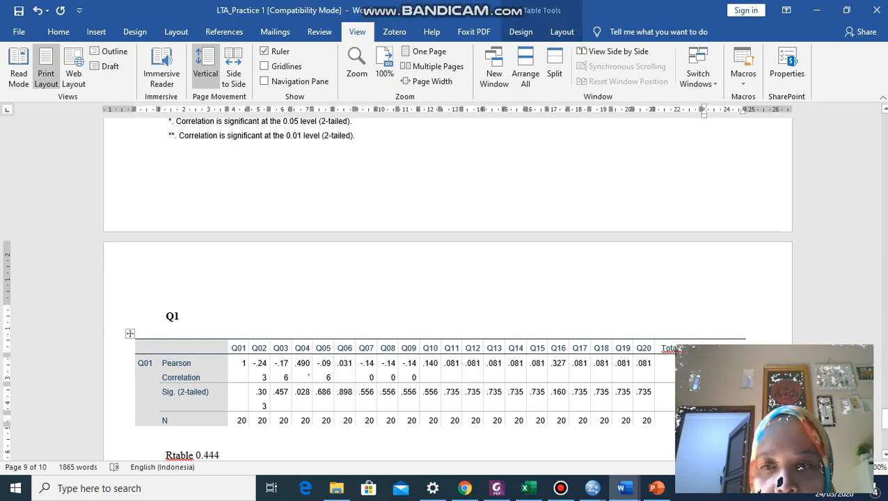
{"action": "left_click", "coordinate": [130, 335]}
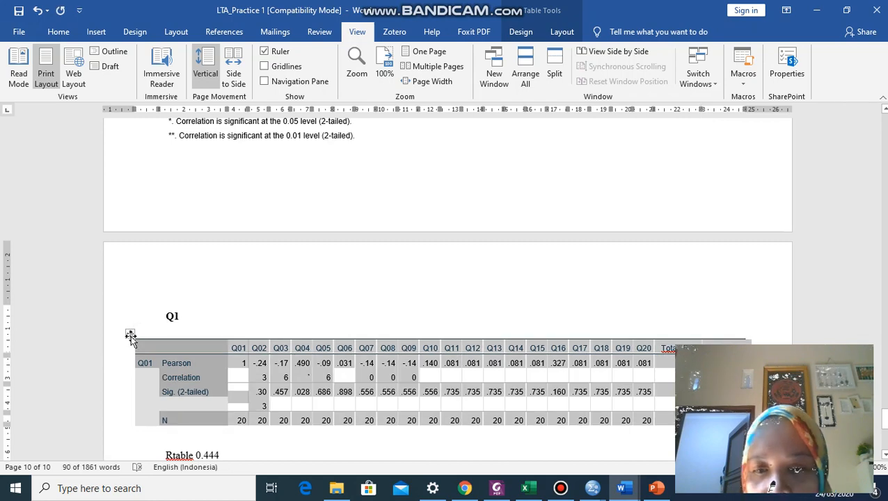
Paste the copied Q01 table with its Total_RXY and Note columns onto the blank last page of LTA_Practice_Week7.
{"action": "left_click", "coordinate": [654, 488]}
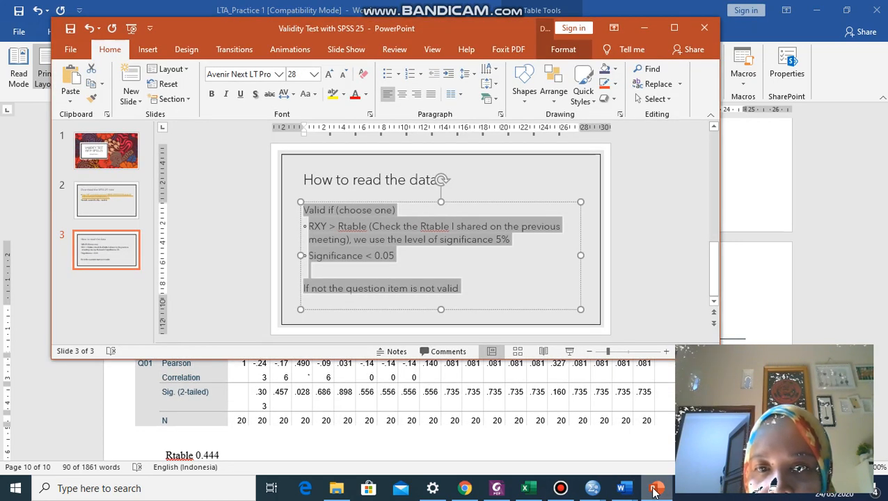
{"action": "left_click", "coordinate": [625, 490]}
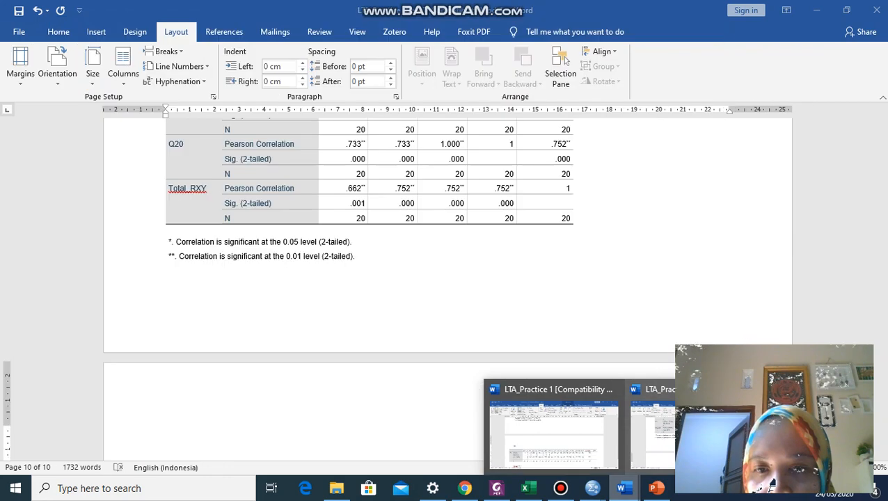
{"action": "left_click", "coordinate": [654, 428]}
{"action": "scroll", "coordinate": [615, 379], "scroll_direction": "down", "scroll_amount": 3}
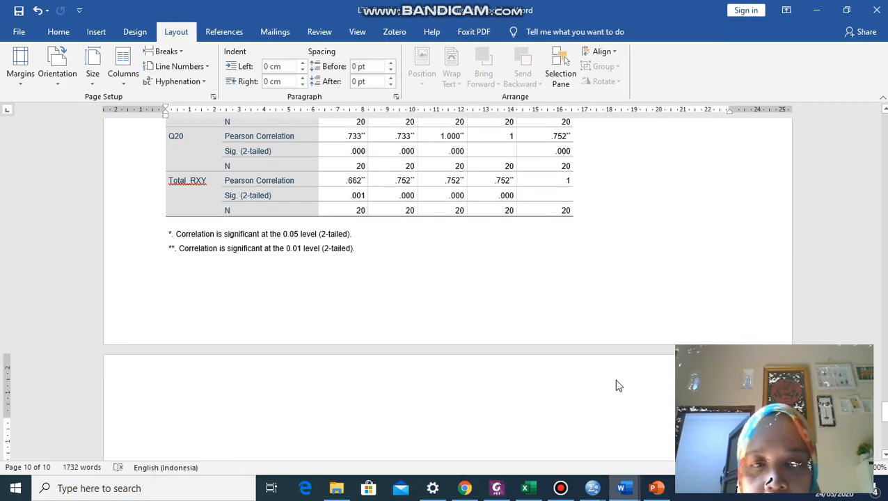
{"action": "scroll", "coordinate": [615, 379], "scroll_direction": "down", "scroll_amount": 1}
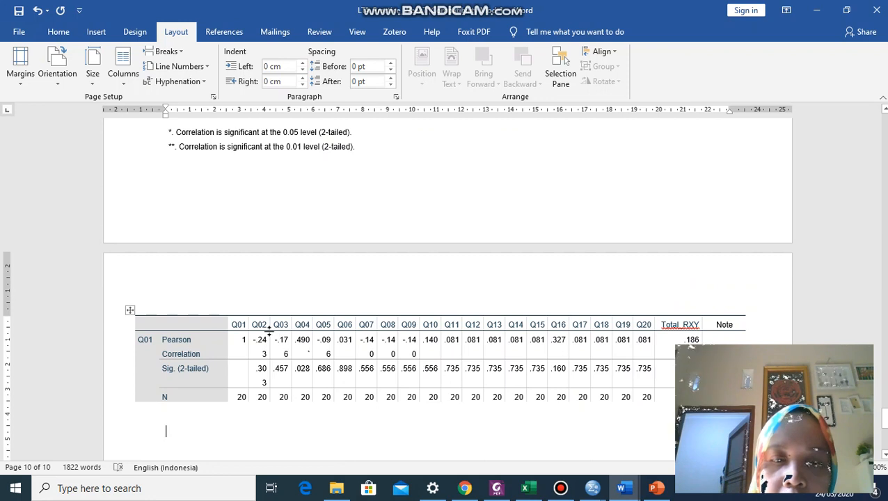
{"action": "left_click", "coordinate": [199, 301]}
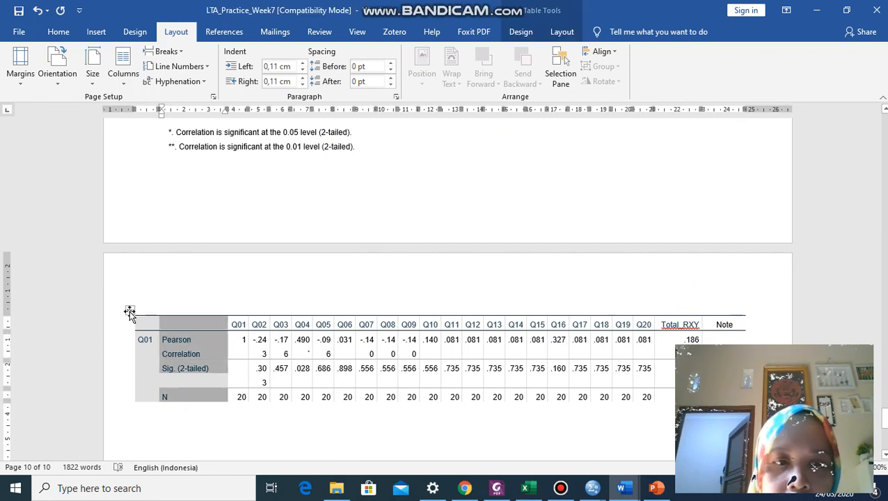
Remove the pasted Q01 table, enter the heading Question 1, and paste the table back beneath it with an empty line between.
{"action": "left_click", "coordinate": [129, 311]}
{"action": "key", "text": "BackSpace"}
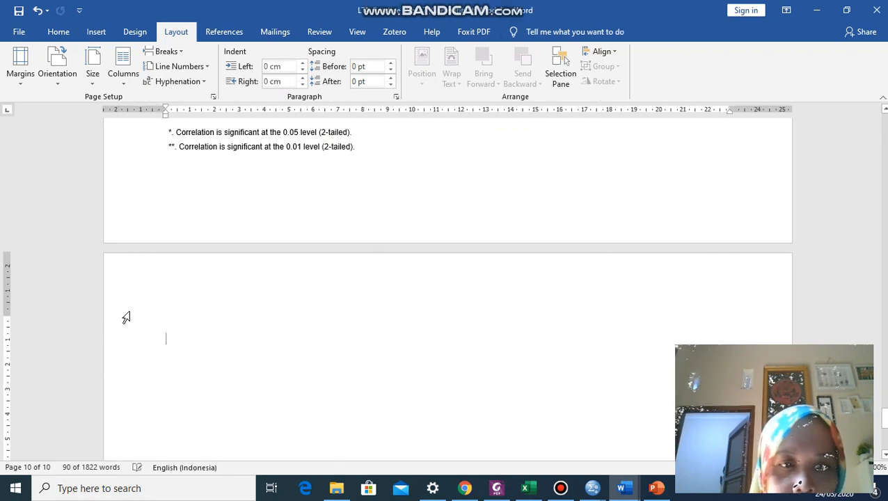
{"action": "type", "text": "Question 1"}
{"action": "key", "text": "ctrl+v"}
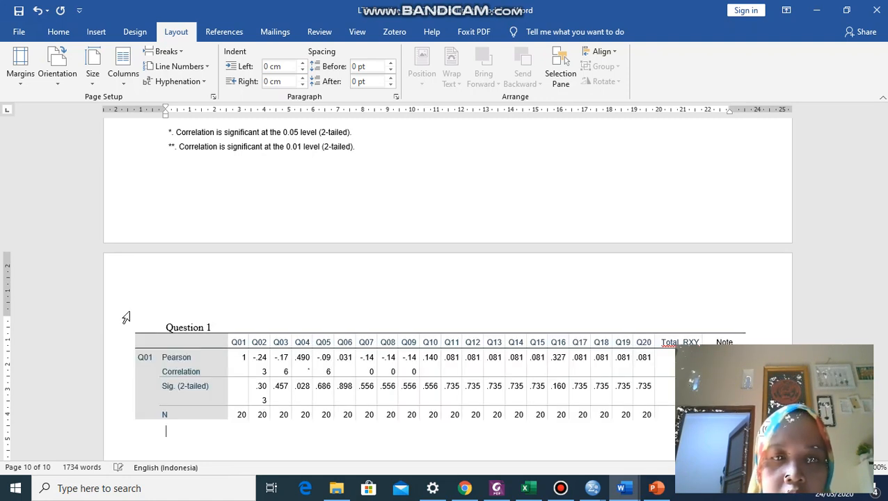
{"action": "left_click", "coordinate": [259, 324]}
{"action": "key", "text": "Return"}
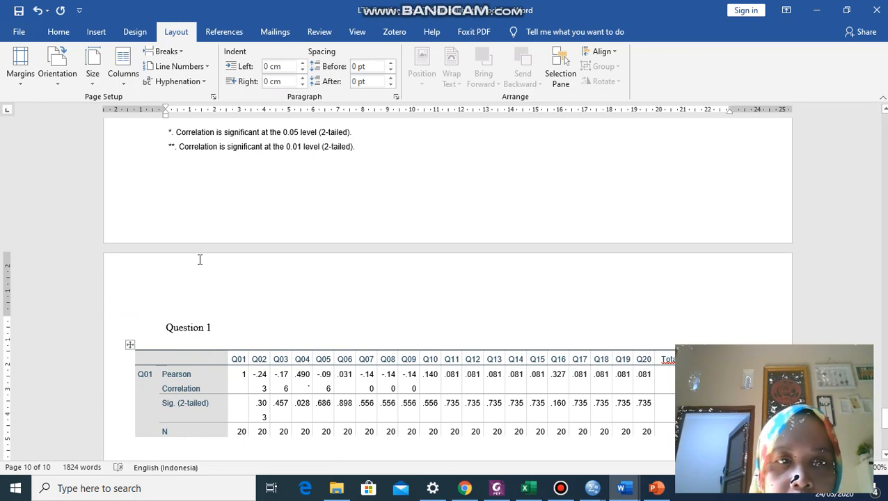
{"action": "left_click_drag", "start_coordinate": [204, 383], "coordinate": [203, 107]}
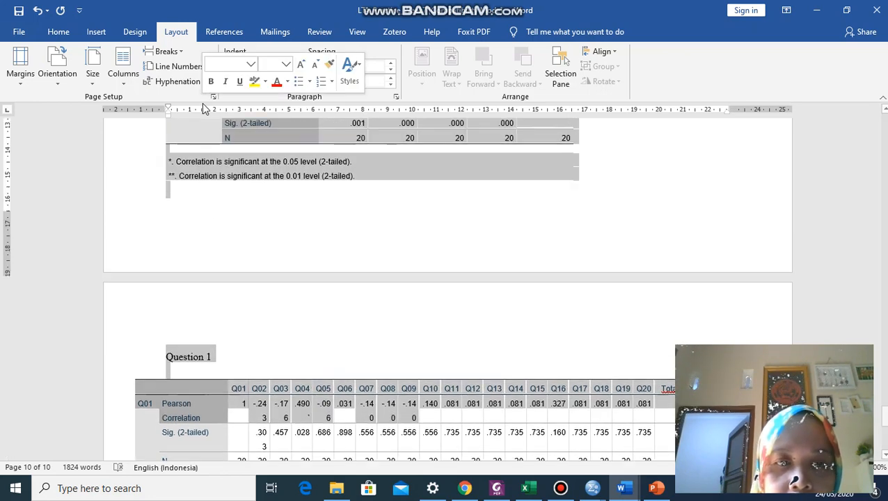
{"action": "left_click", "coordinate": [383, 431]}
{"action": "scroll", "coordinate": [349, 385], "scroll_direction": "down", "scroll_amount": 2}
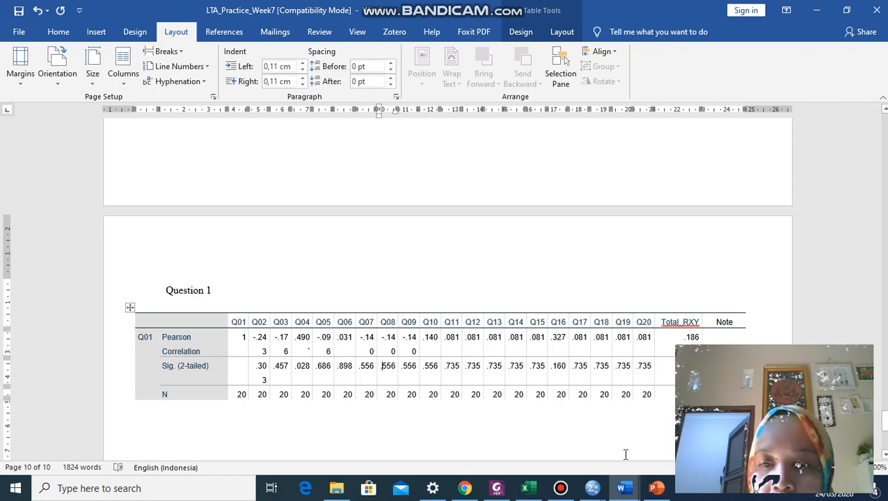
Locate the validity presentation on the course page in Chrome and review the Validity Test with SPSS 25 slides in PowerPoint.
{"action": "mouse_move", "coordinate": [654, 491]}
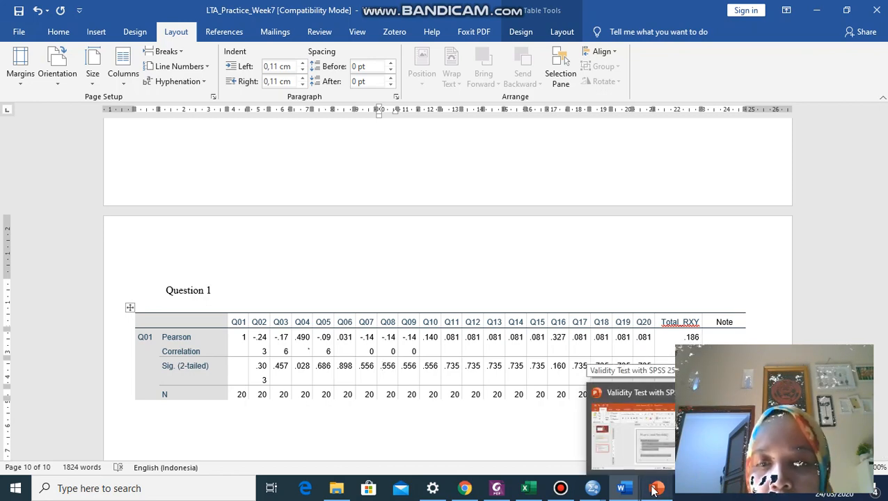
{"action": "left_click", "coordinate": [654, 491]}
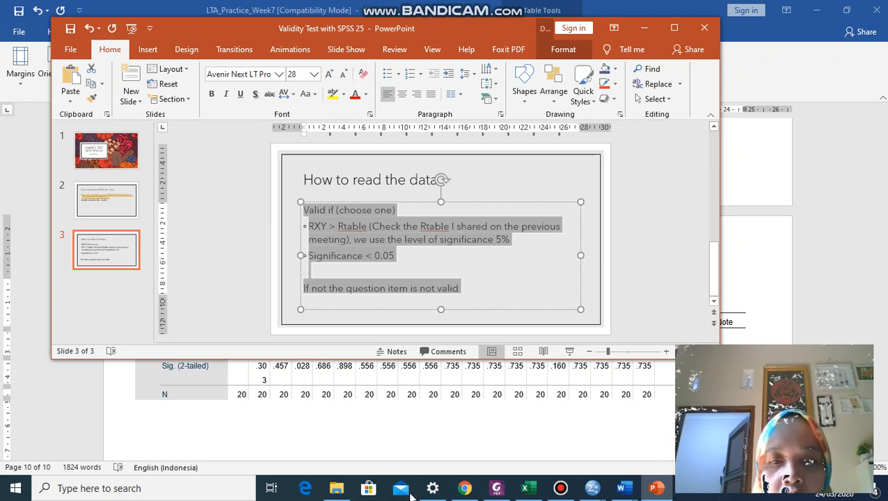
{"action": "left_click", "coordinate": [465, 490]}
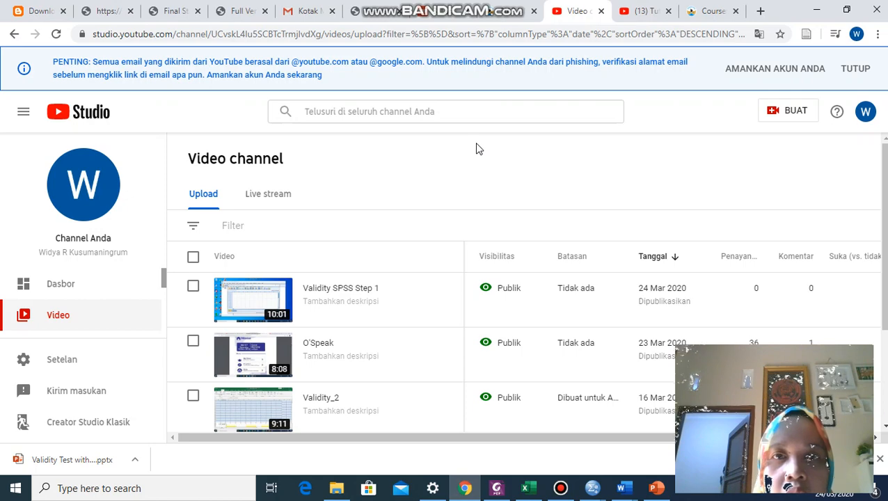
{"action": "left_click", "coordinate": [712, 10]}
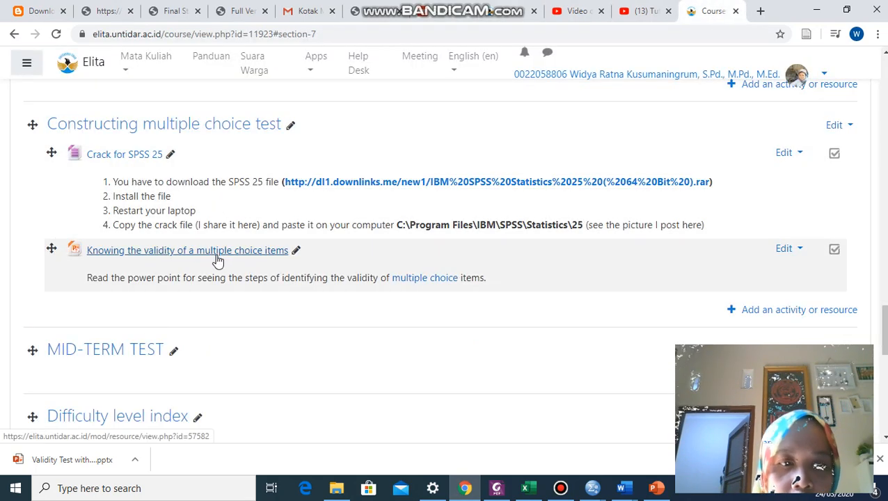
{"action": "left_click", "coordinate": [656, 490]}
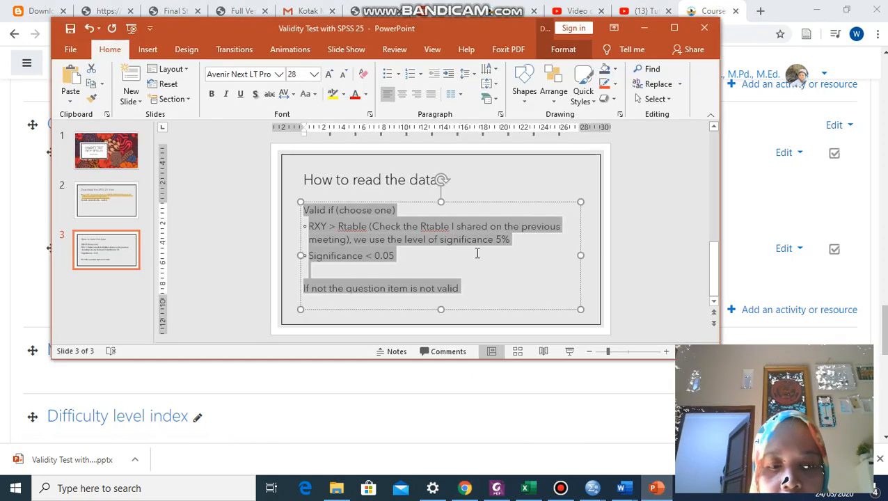
{"action": "left_click", "coordinate": [114, 154]}
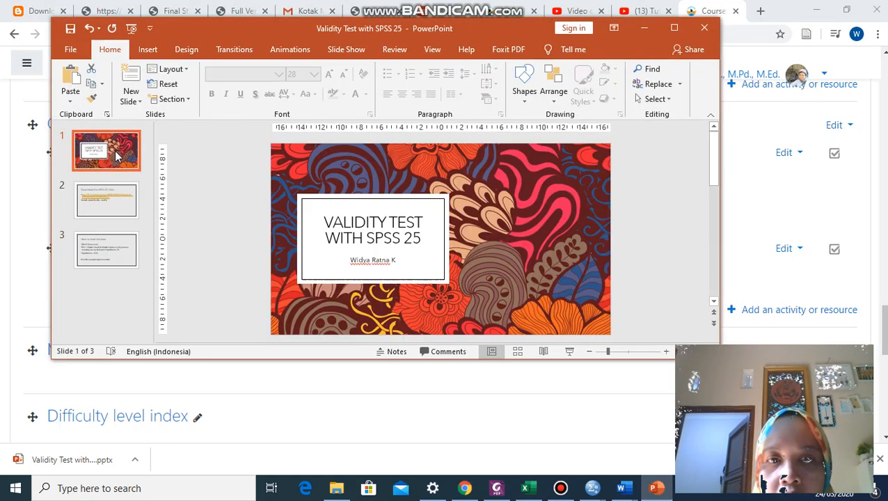
{"action": "left_click", "coordinate": [114, 193]}
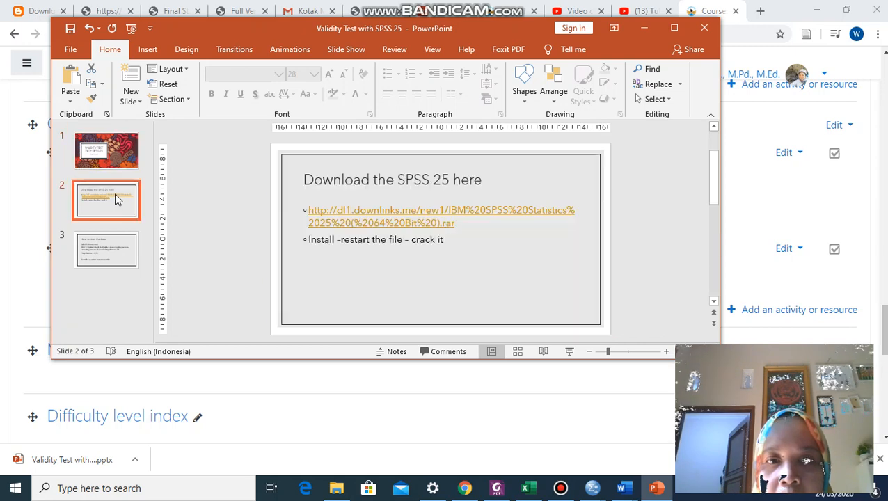
{"action": "left_click", "coordinate": [105, 251]}
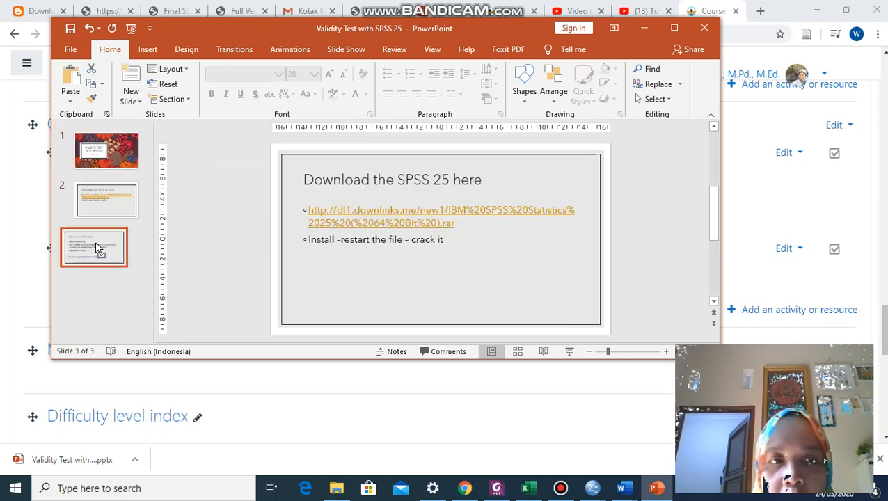
Copy the validity criteria text from the How to read the data slide and paste it below the Q01 table in LTA_Practice_Week7.
{"action": "left_click", "coordinate": [368, 210]}
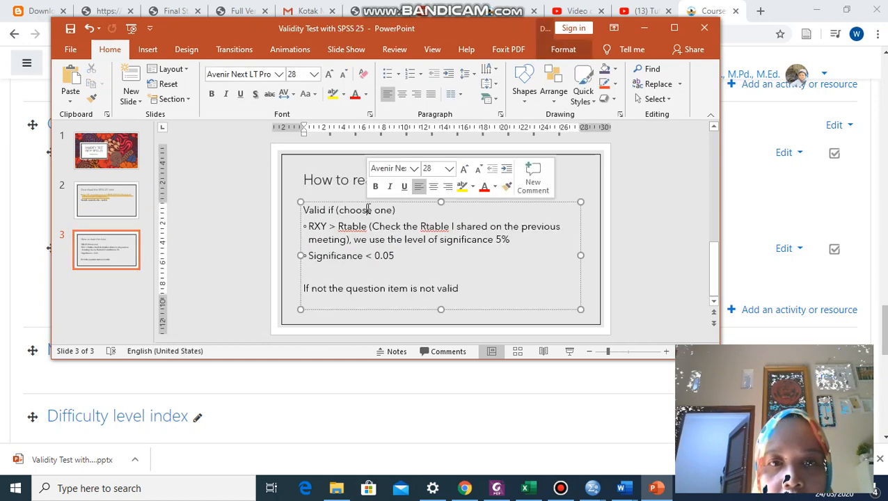
{"action": "key", "text": "ctrl+a"}
{"action": "key", "text": "ctrl+c"}
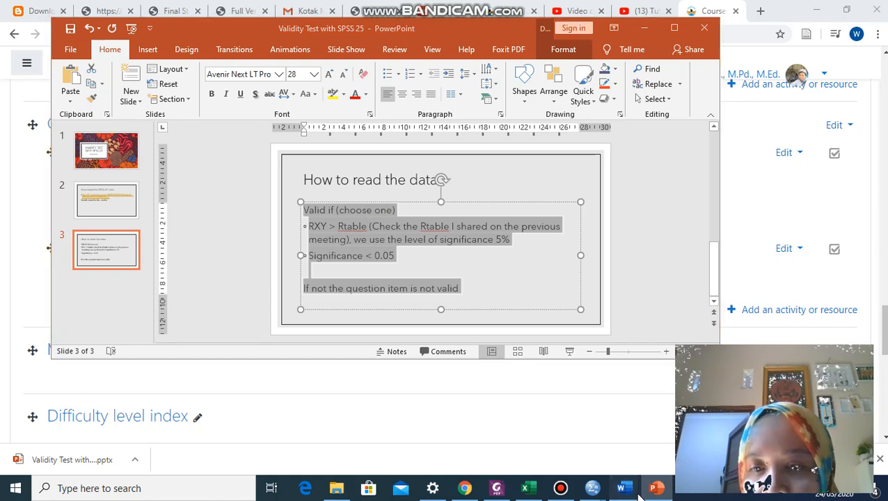
{"action": "mouse_move", "coordinate": [624, 488]}
{"action": "left_click", "coordinate": [652, 431]}
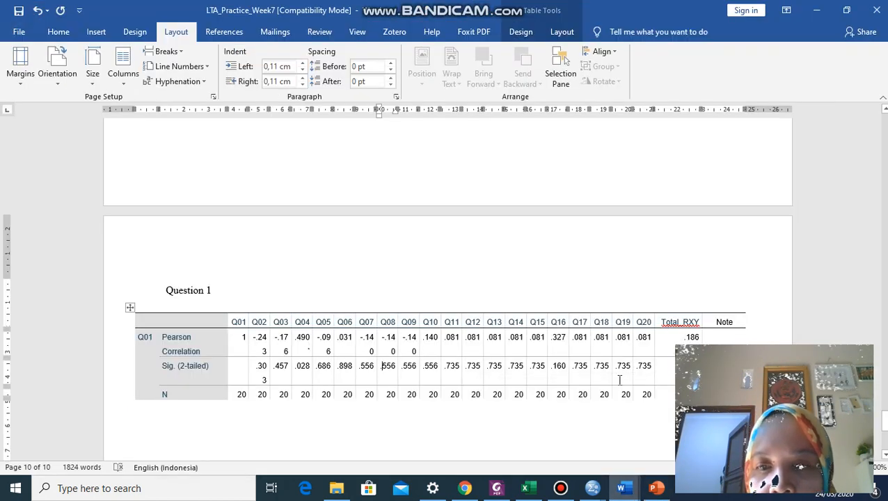
{"action": "left_click", "coordinate": [380, 437]}
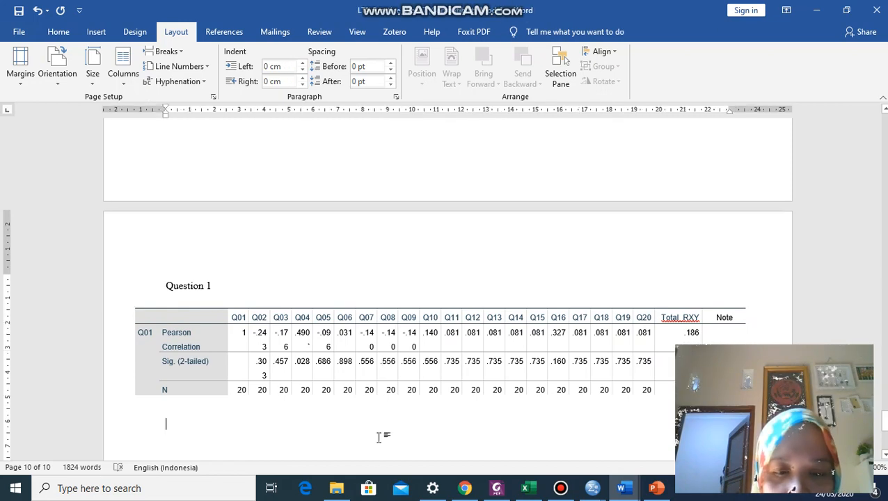
{"action": "key", "text": "ctrl+v"}
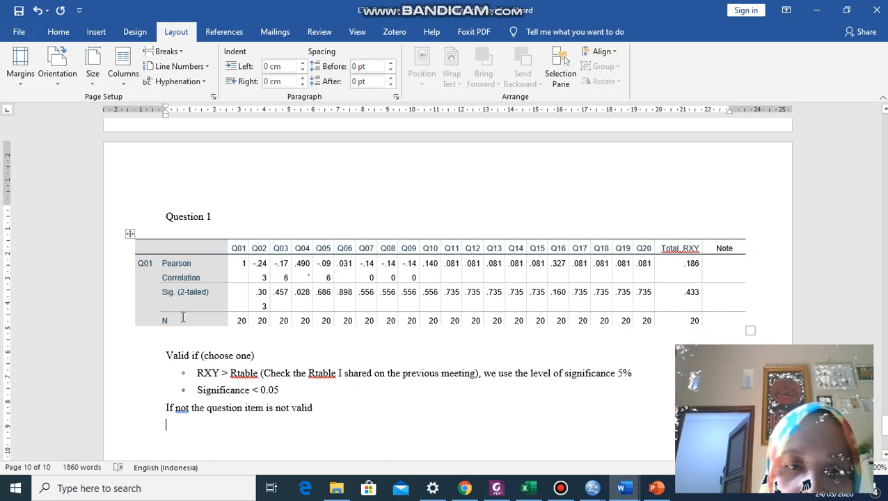
Switch to Rtable.pdf in Foxit and look up the 5% significance value for 20 participants, selecting it in the table.
{"action": "left_click", "coordinate": [729, 271]}
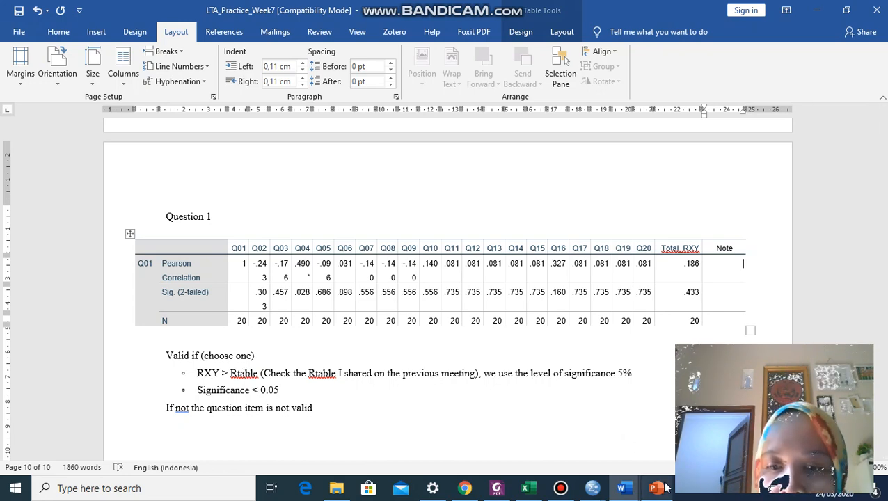
{"action": "left_click", "coordinate": [498, 489]}
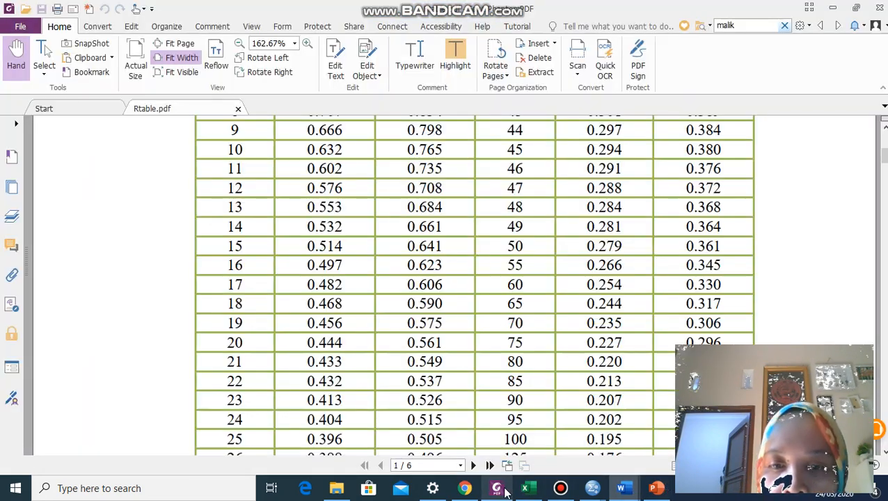
{"action": "scroll", "coordinate": [401, 390], "scroll_direction": "up", "scroll_amount": 5}
{"action": "scroll", "coordinate": [401, 390], "scroll_direction": "down", "scroll_amount": 5}
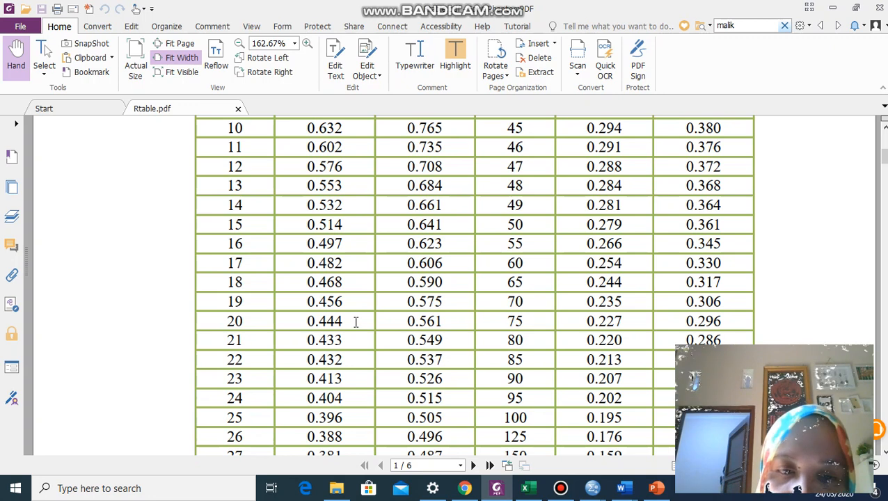
{"action": "left_click_drag", "start_coordinate": [356, 321], "coordinate": [292, 321]}
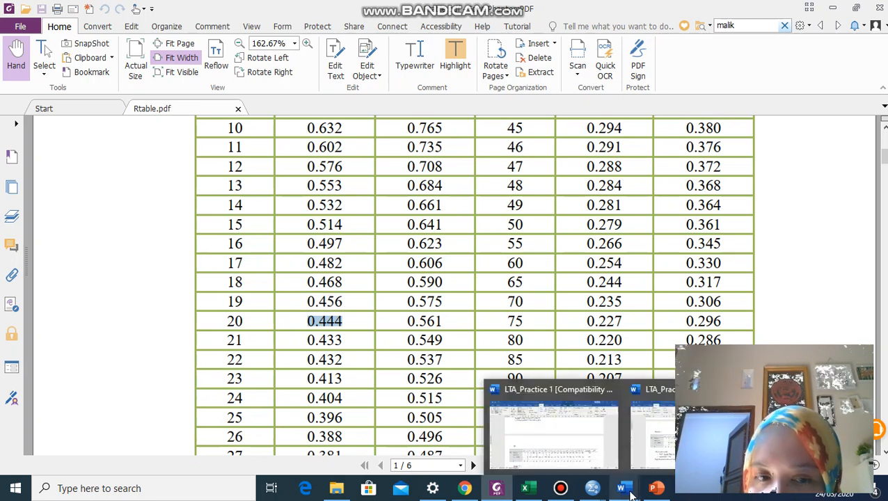
Return to LTA_Practice_Week7 in Word and add the line Rtabl 0.444 directly above Valid if (choose one).
{"action": "mouse_move", "coordinate": [619, 492]}
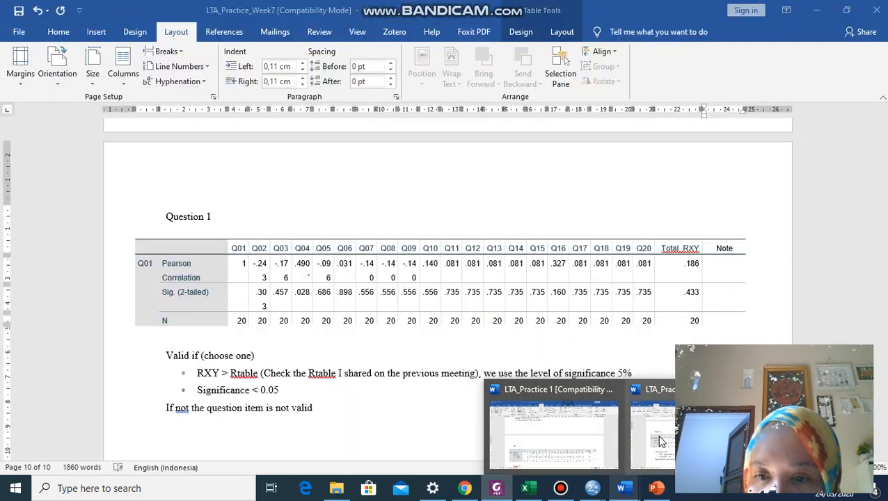
{"action": "left_click", "coordinate": [658, 435]}
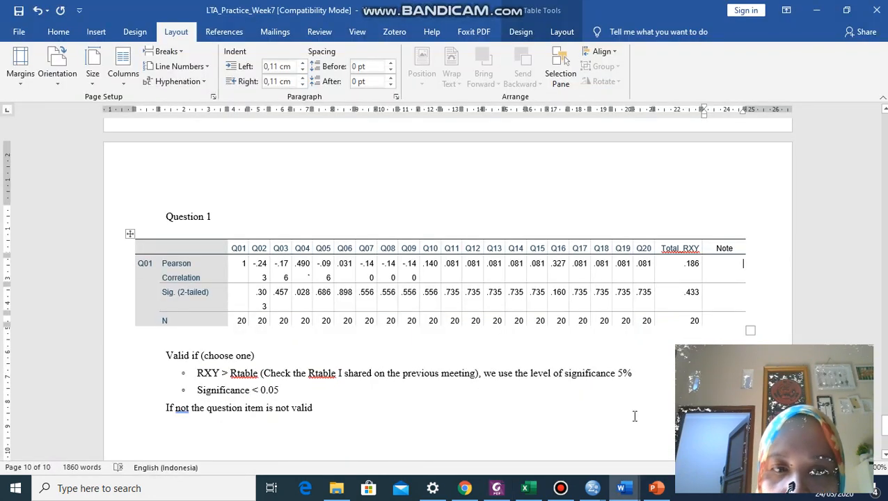
{"action": "left_click", "coordinate": [282, 359]}
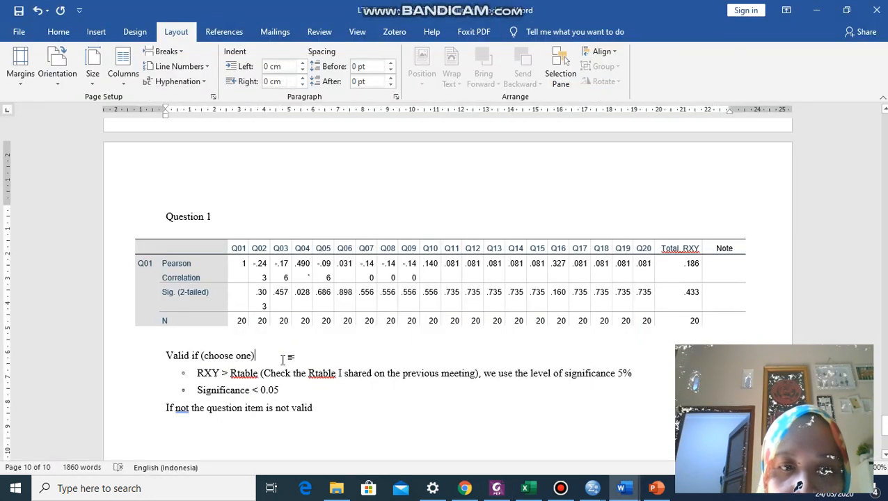
{"action": "left_click", "coordinate": [235, 340]}
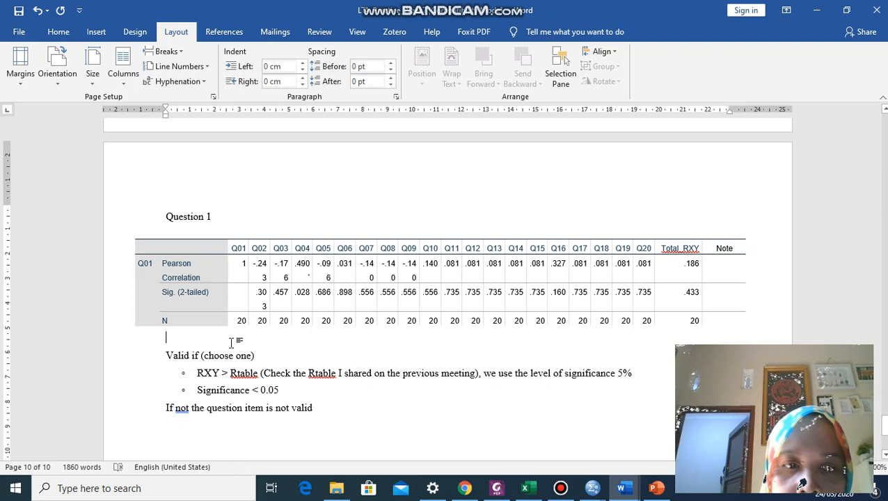
{"action": "key", "text": "Return"}
{"action": "type", "text": "R"}
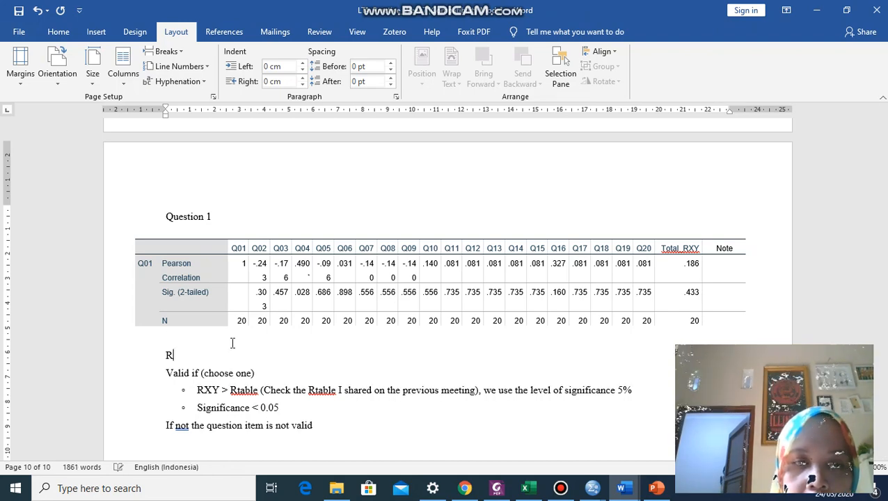
{"action": "type", "text": "tabl 04"}
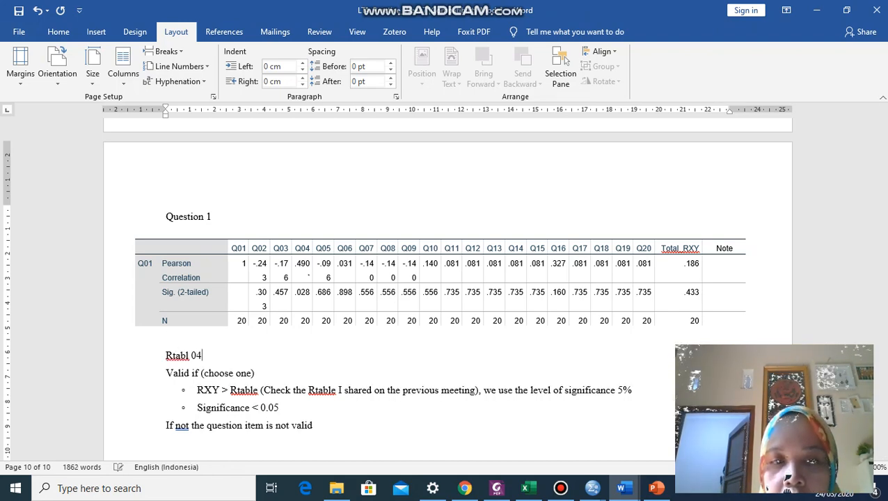
{"action": "key", "text": "BackSpace"}
{"action": "type", "text": ".444"}
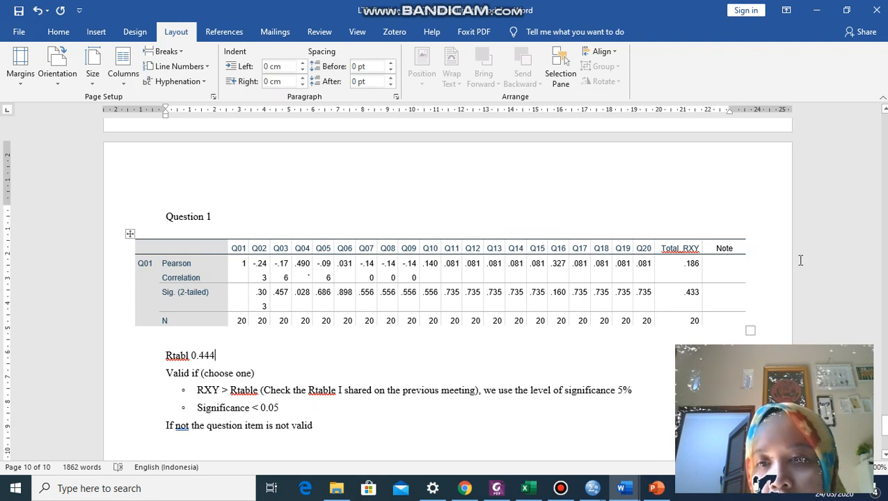
Enter Not Valid in the Note column for both the Pearson Correlation and Sig. (2-tailed) rows of the Q01 table.
{"action": "left_click", "coordinate": [739, 268]}
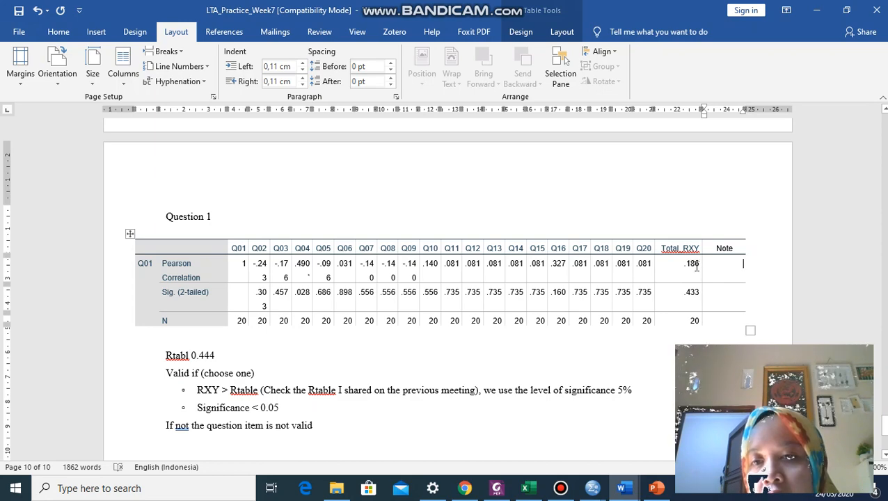
{"action": "type", "text": "NOt Valid"}
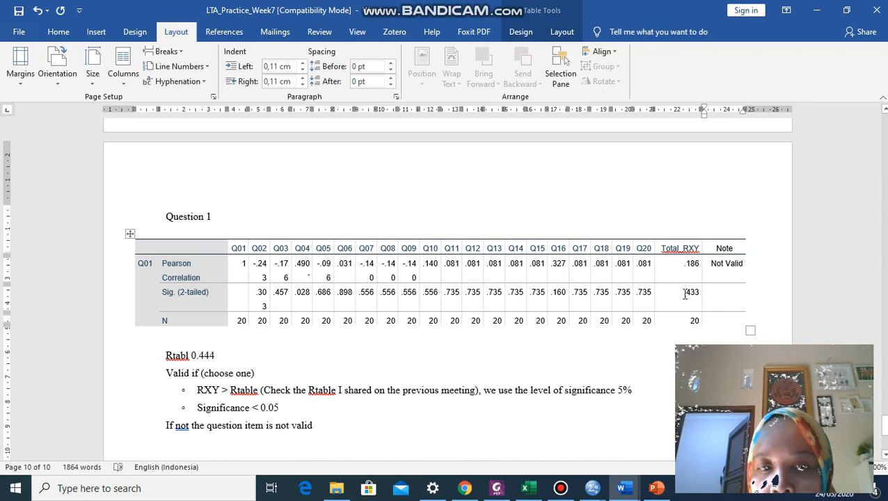
{"action": "left_click", "coordinate": [726, 297]}
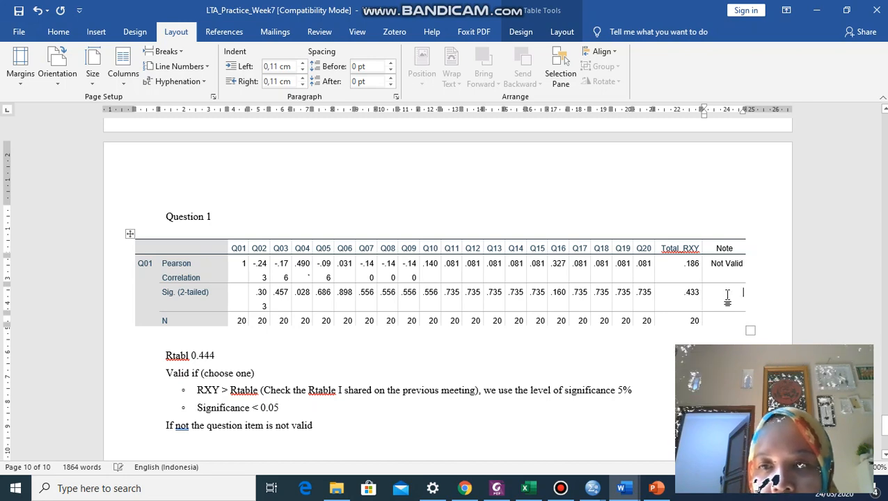
{"action": "type", "text": "Not V"}
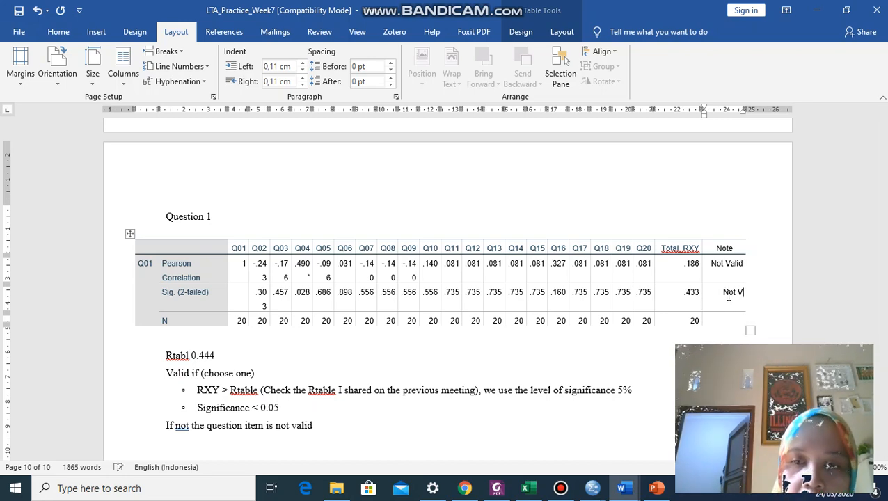
{"action": "type", "text": "alid"}
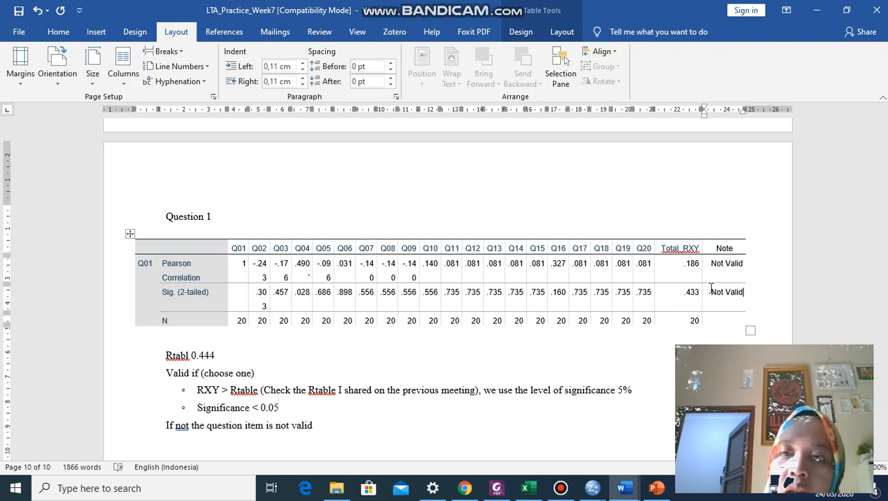
{"action": "scroll", "coordinate": [502, 312], "scroll_direction": "down", "scroll_amount": 1}
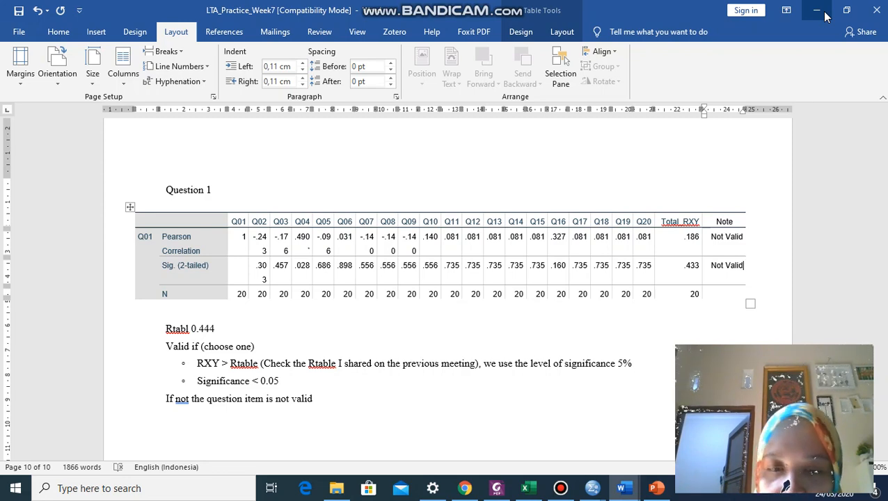
{"action": "left_click", "coordinate": [562, 489]}
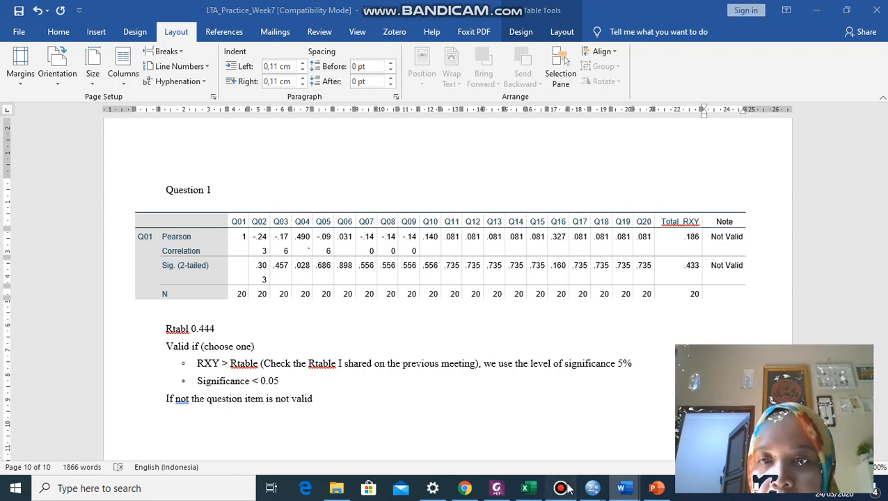